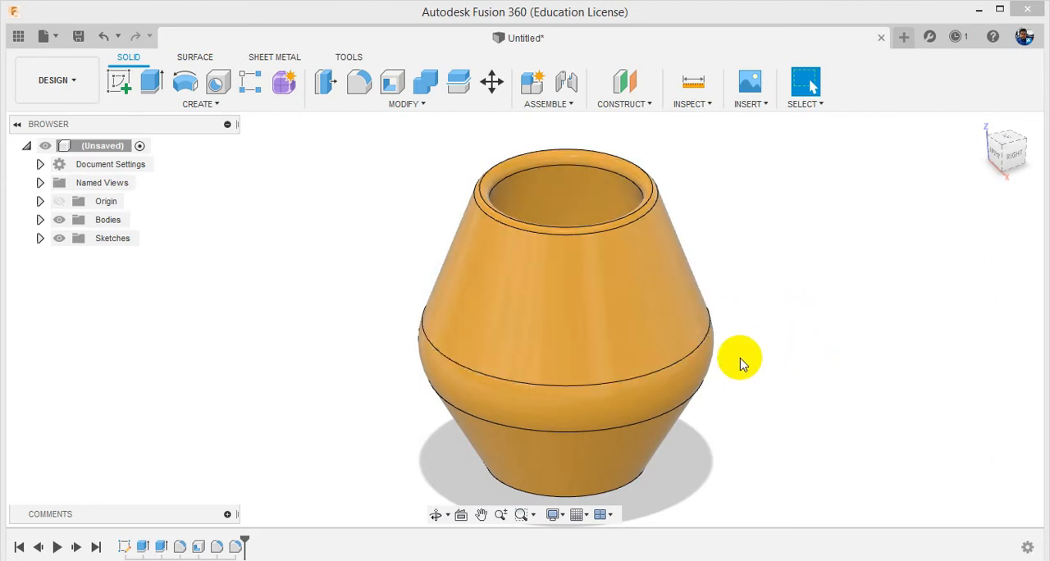
Start the 3D Print command and select the vase body for output.
shift+middle_drag(740, 359, 629, 259)
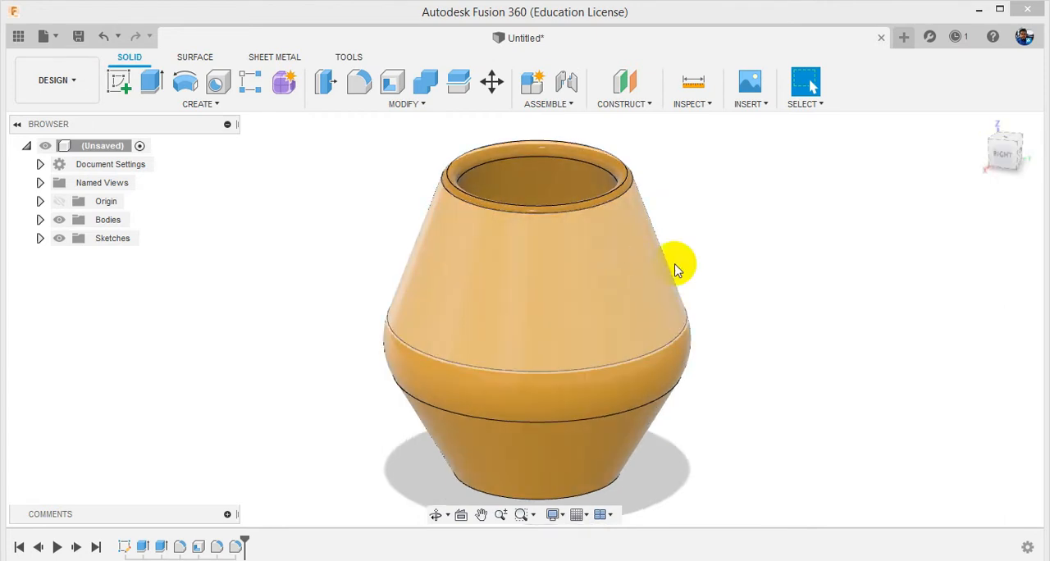
shift+middle_drag(685, 336, 476, 267)
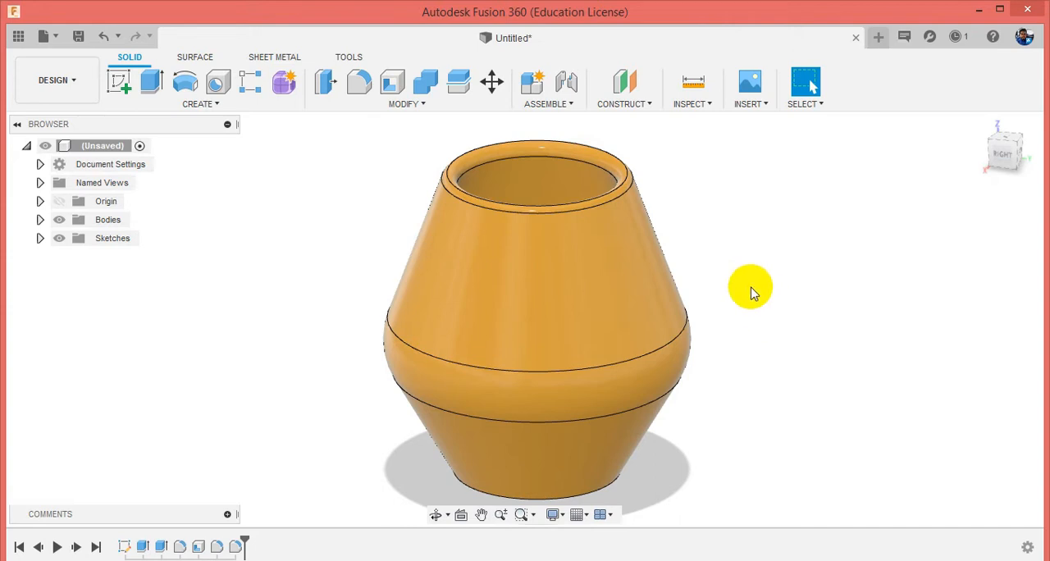
click(351, 58)
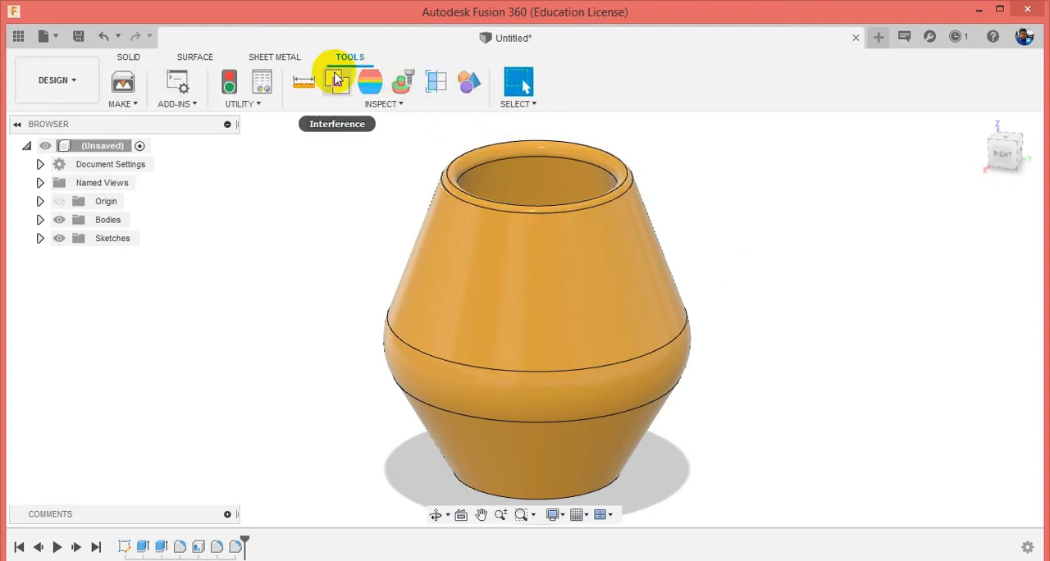
click(119, 104)
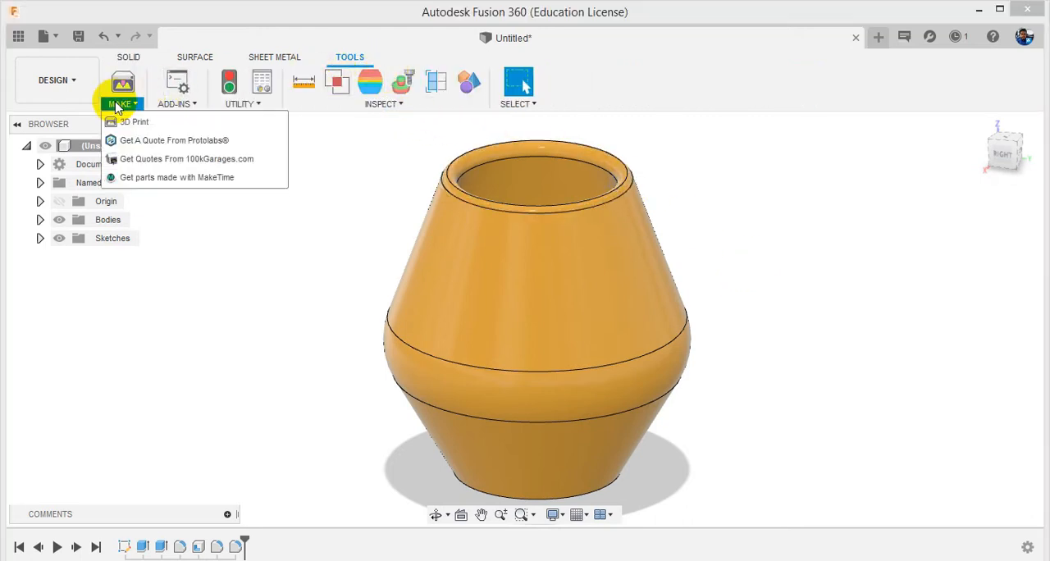
click(187, 123)
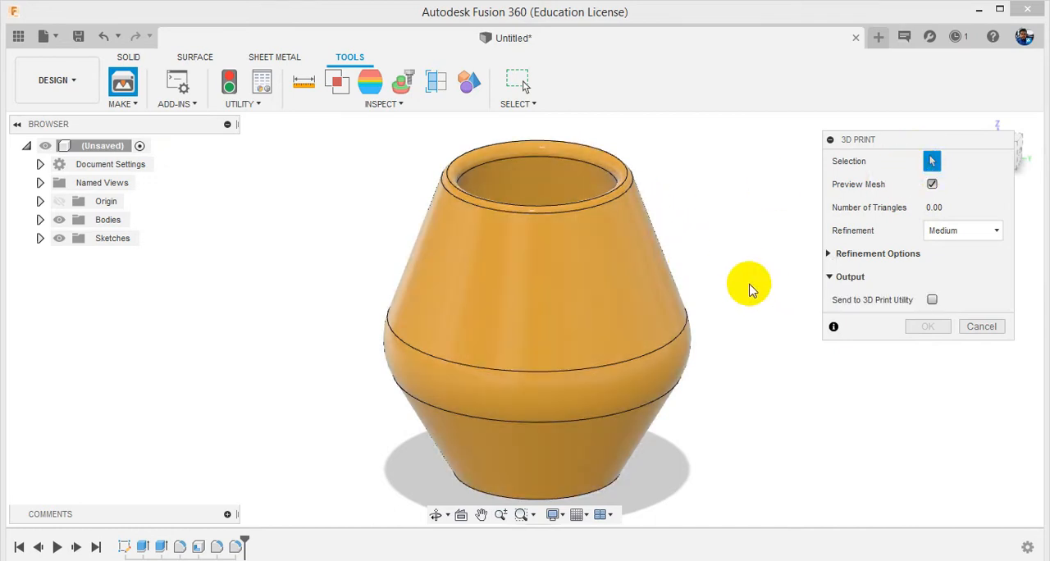
click(616, 250)
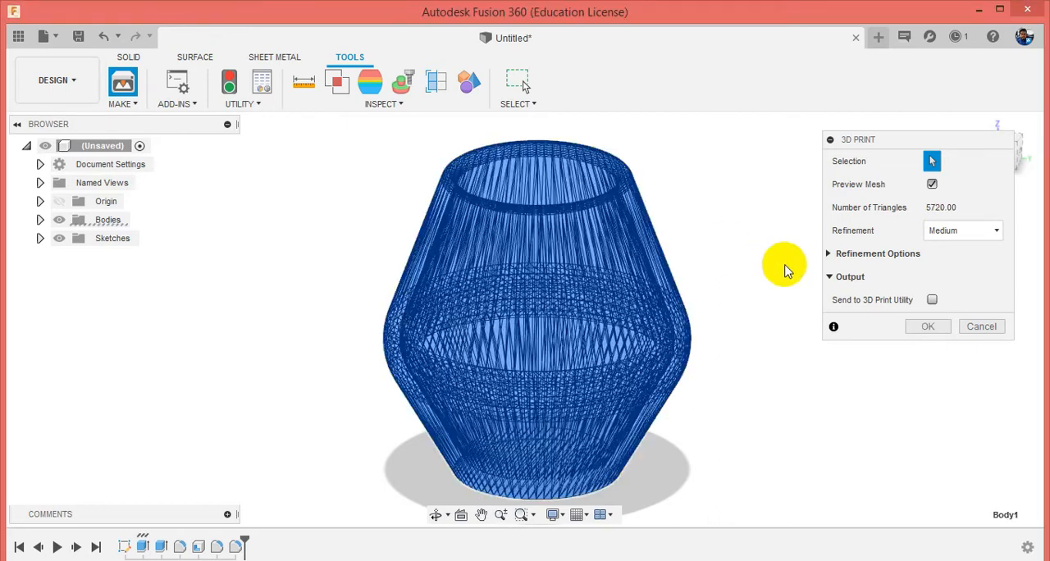
Compare the vase with and without its mesh preview and review the available refinement levels.
click(931, 186)
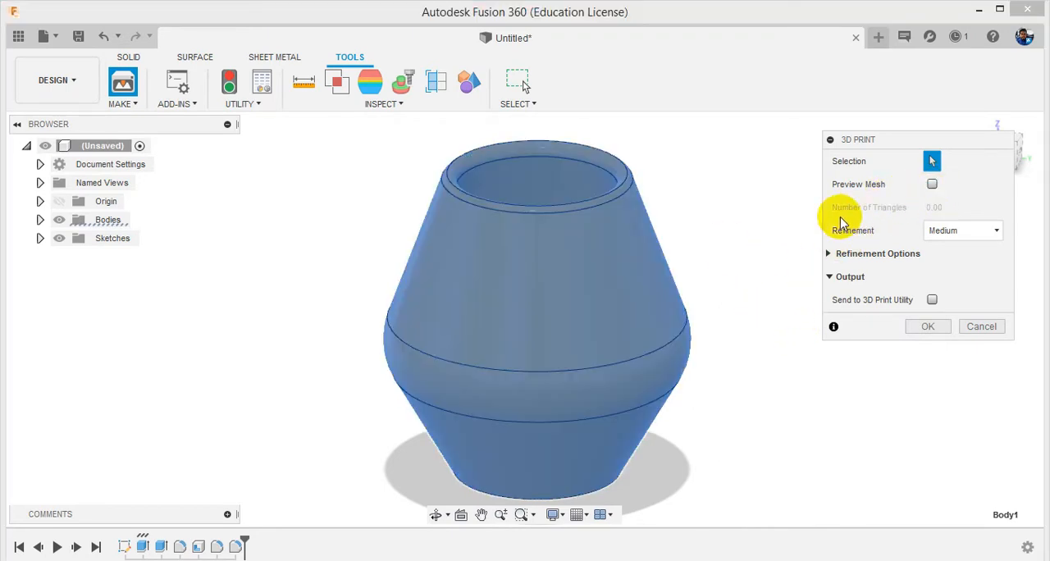
click(942, 232)
click(905, 234)
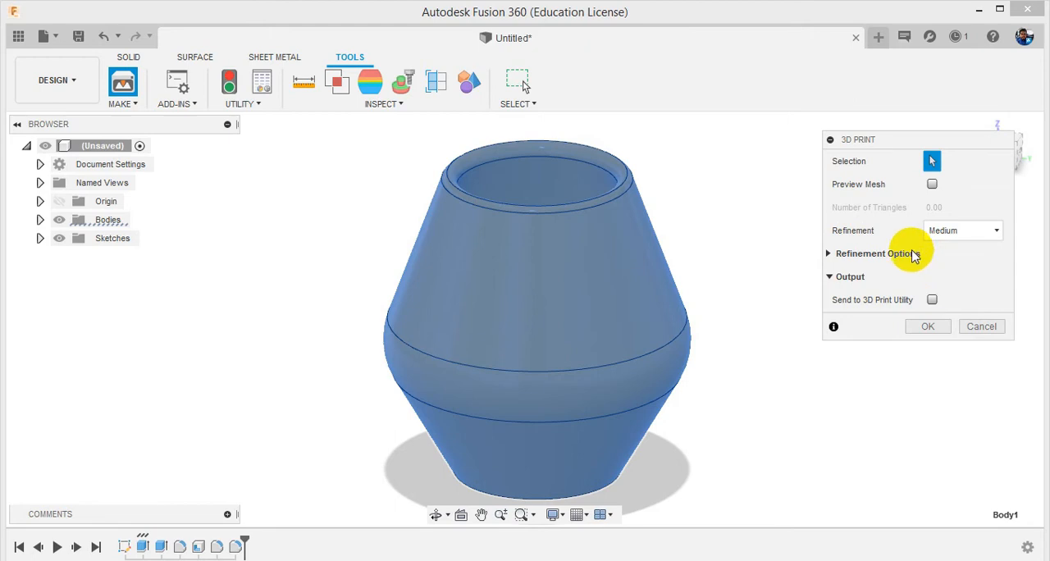
click(937, 233)
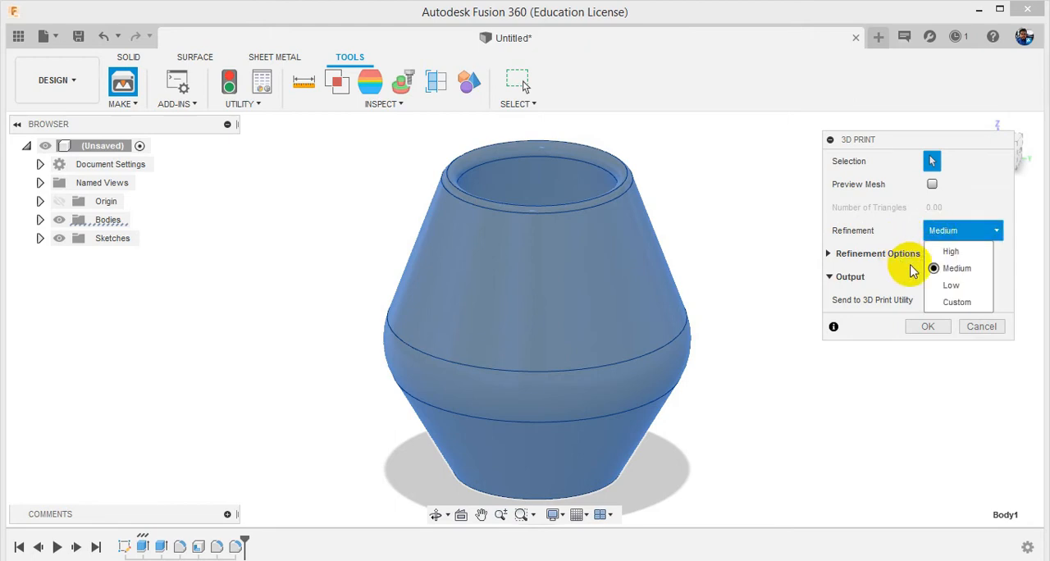
click(884, 244)
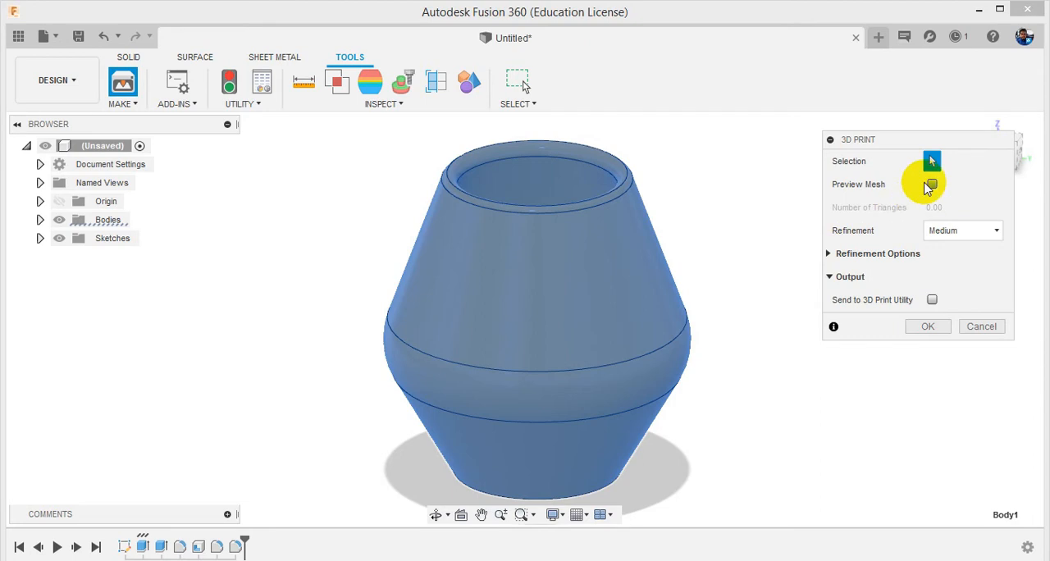
click(931, 185)
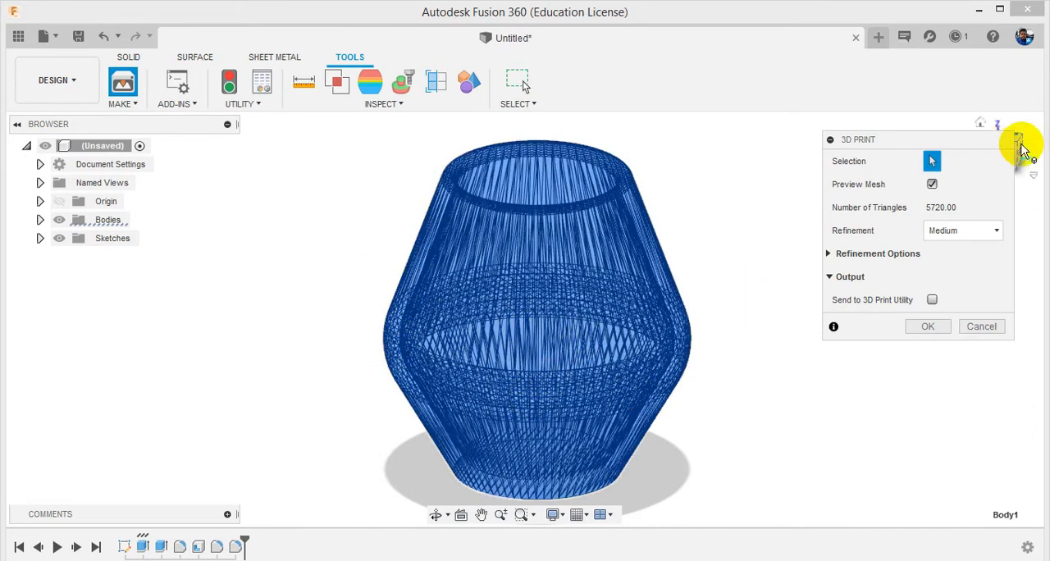
mouse_move(1022, 155)
mouse_down()
mouse_move(1008, 124)
mouse_move(1020, 158)
mouse_move(1035, 154)
mouse_move(1035, 176)
mouse_move(998, 140)
mouse_move(996, 202)
mouse_move(1002, 93)
mouse_move(1008, 148)
mouse_up()
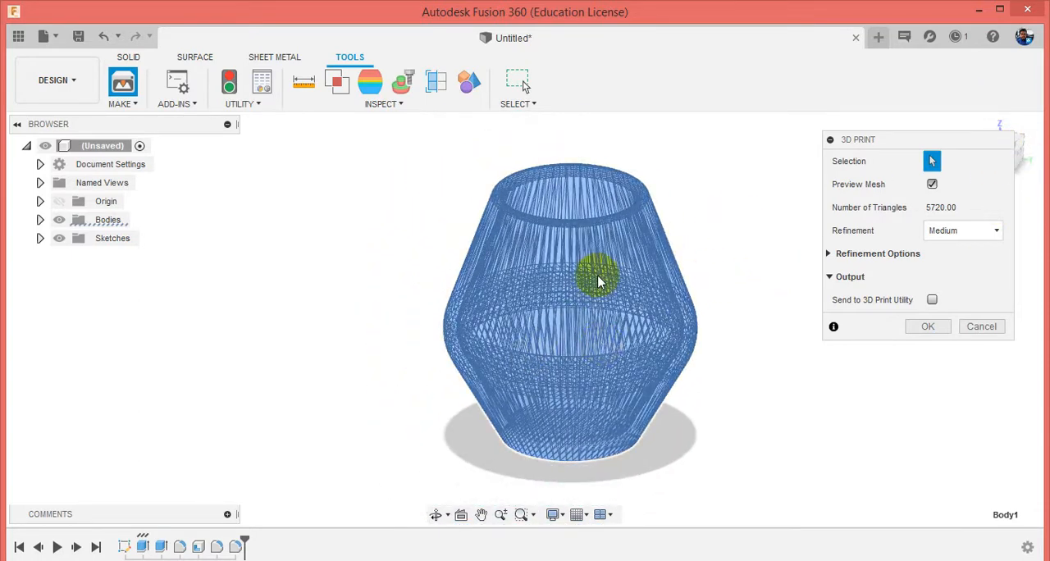
scroll(597, 277, up, 2)
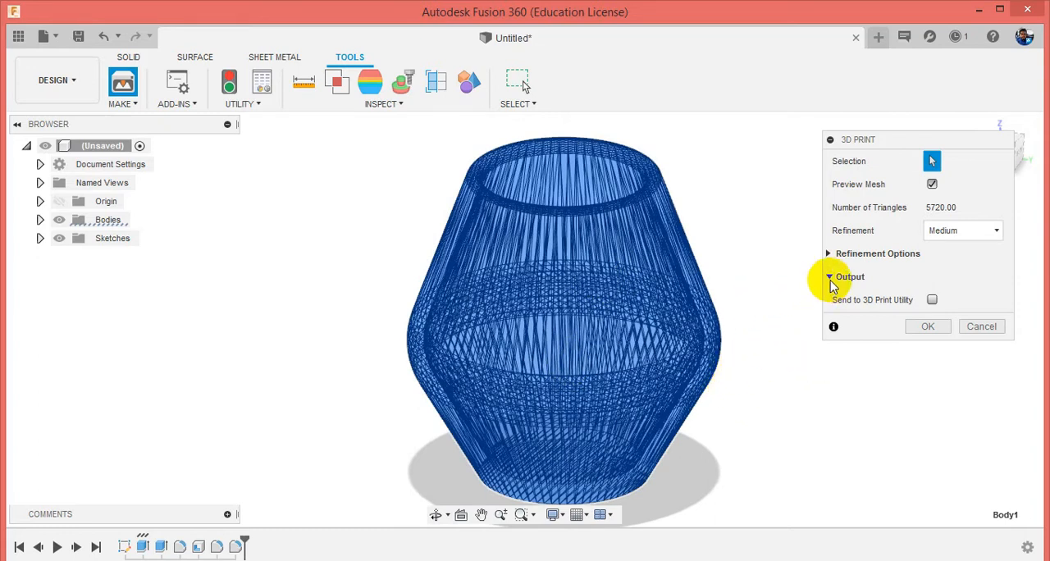
Review the utilities offered under Send to 3D Print Utility, leaving that option disabled for the output.
click(932, 300)
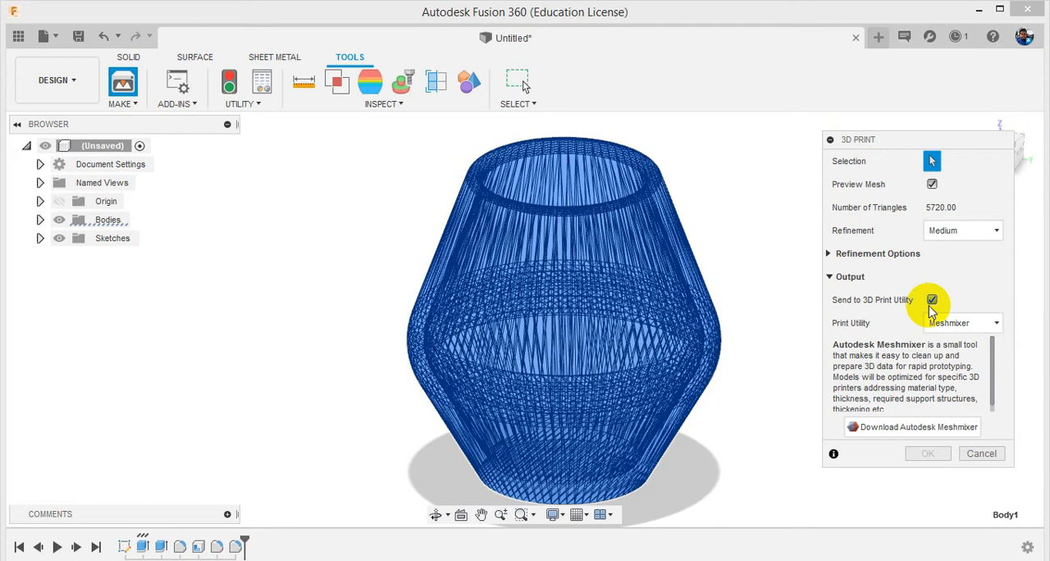
click(932, 300)
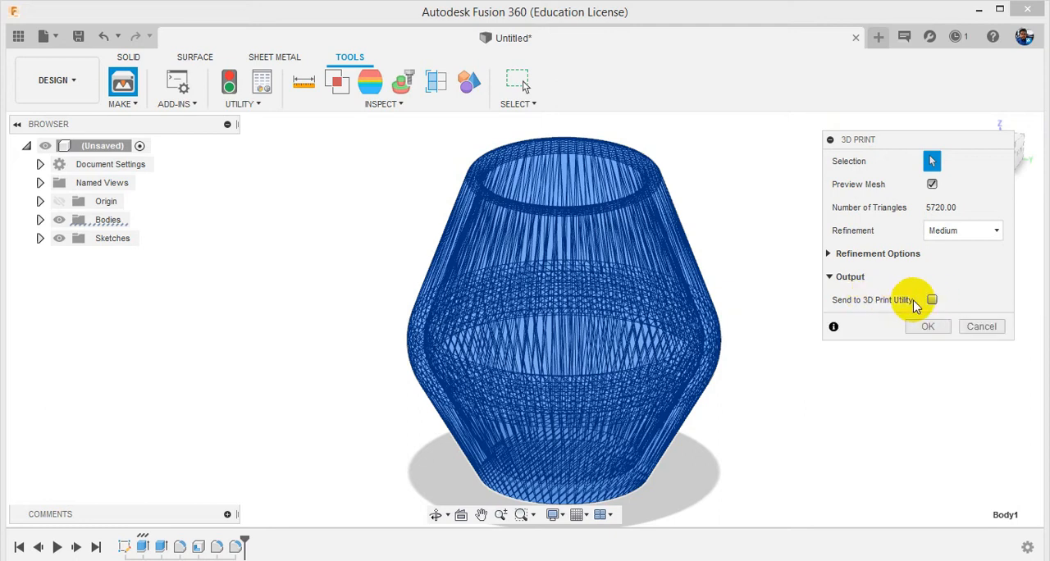
click(931, 300)
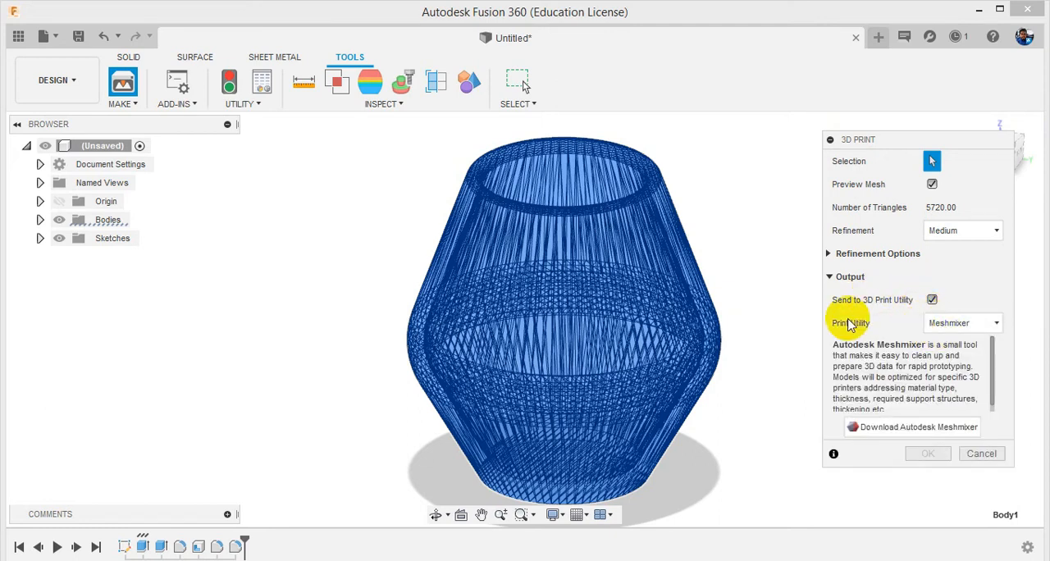
click(943, 323)
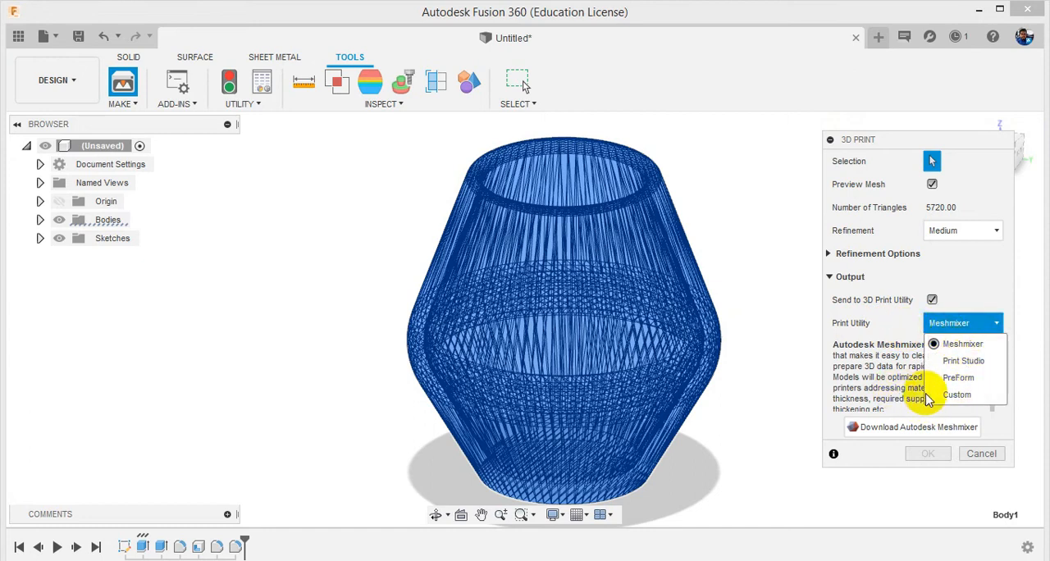
click(929, 319)
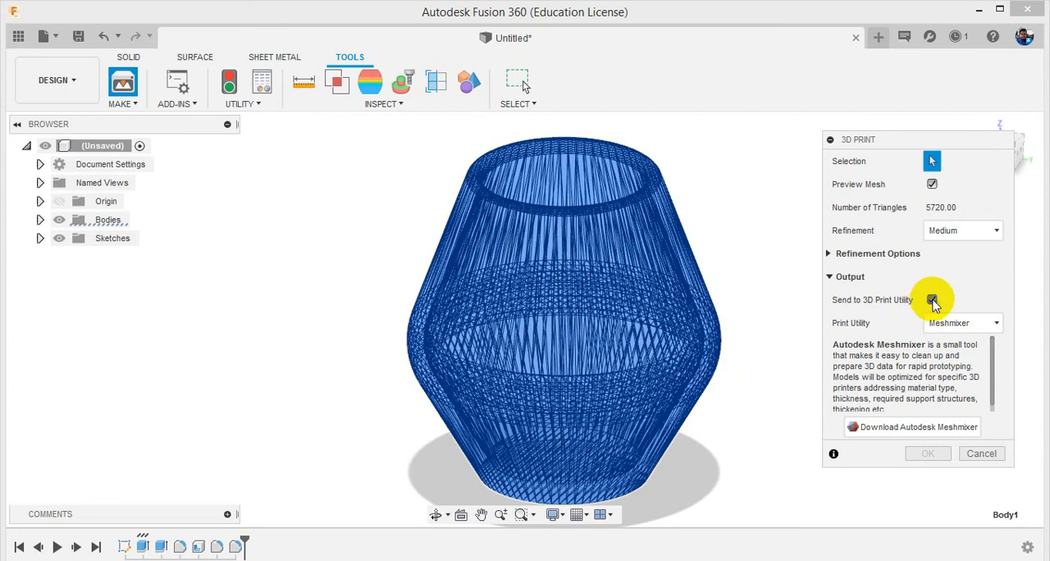
click(933, 301)
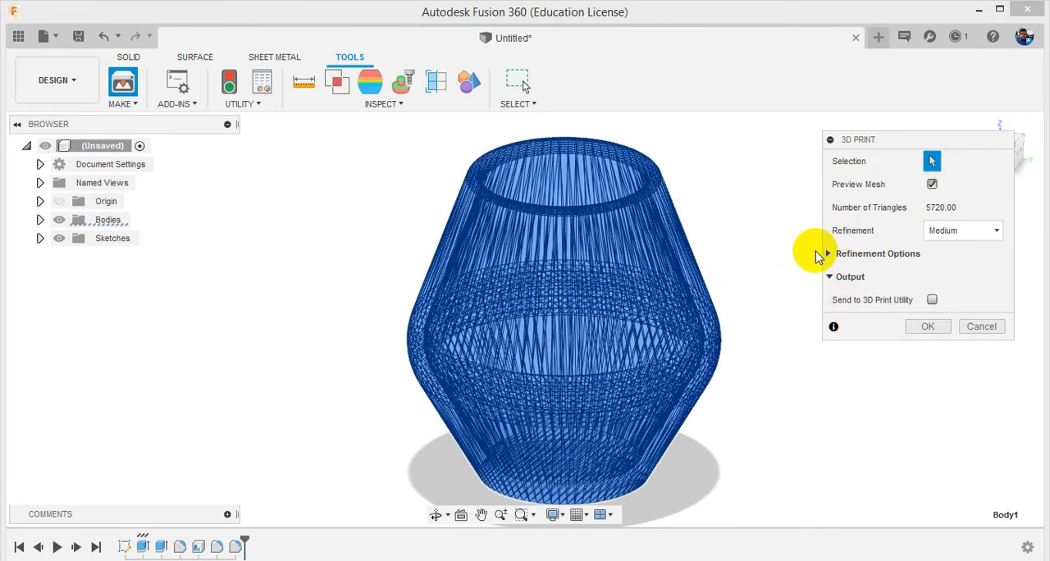
Export the vase body at Medium refinement as an STL file named VASE on the Desktop.
click(921, 328)
click(689, 283)
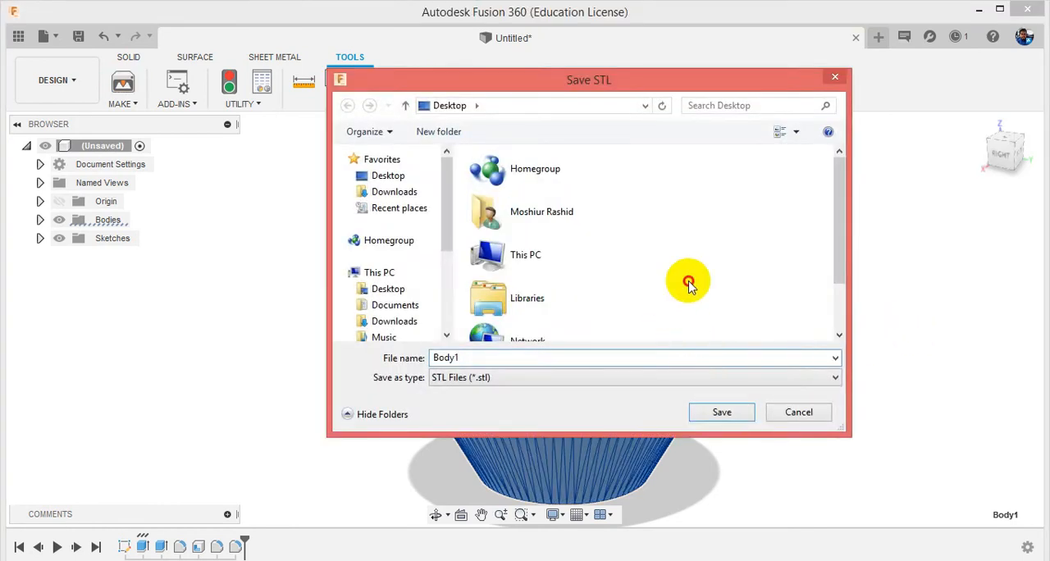
drag(839, 164, 840, 211)
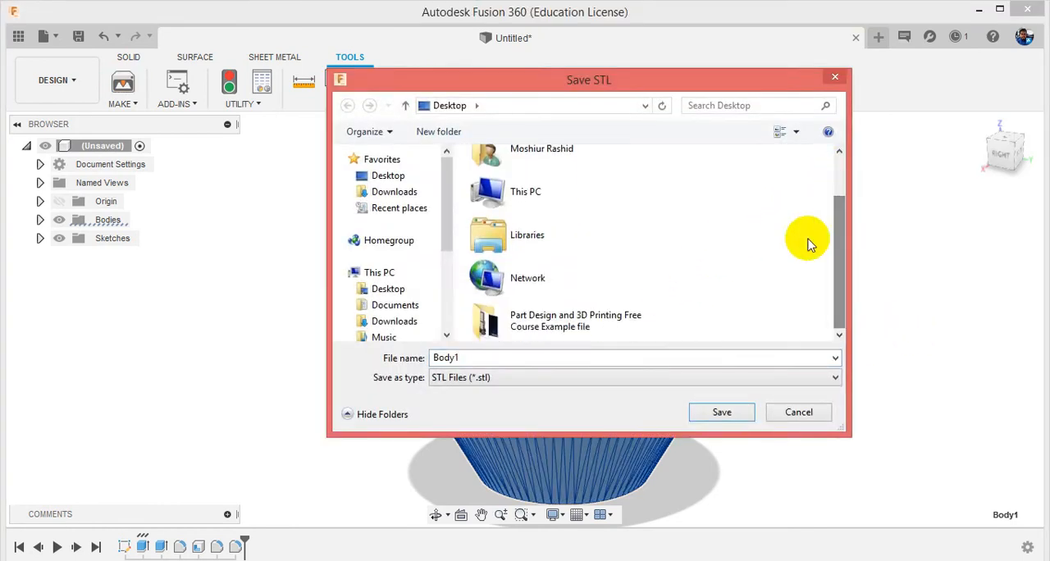
double_click(512, 358)
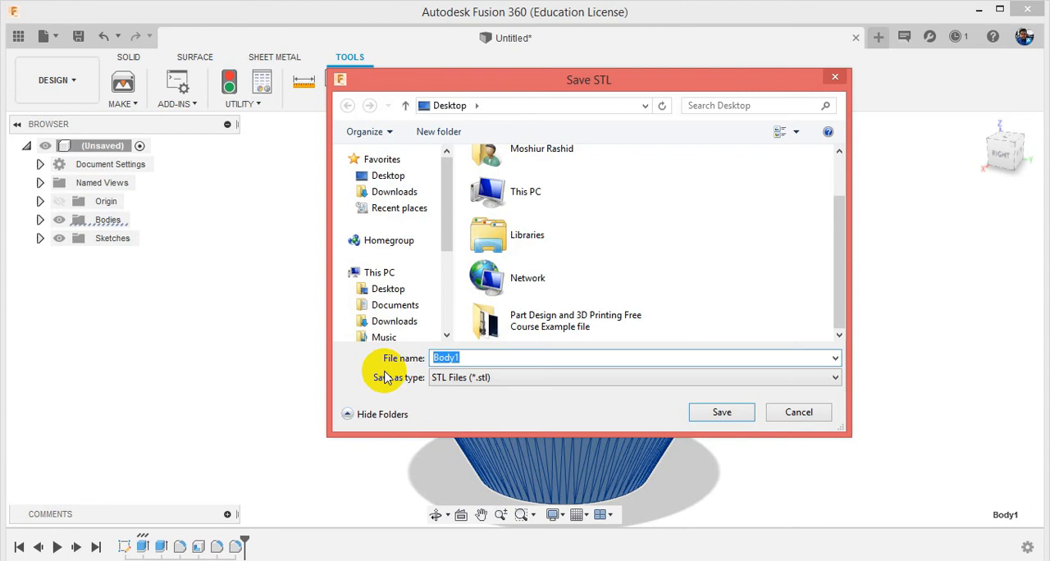
click(528, 379)
click(515, 418)
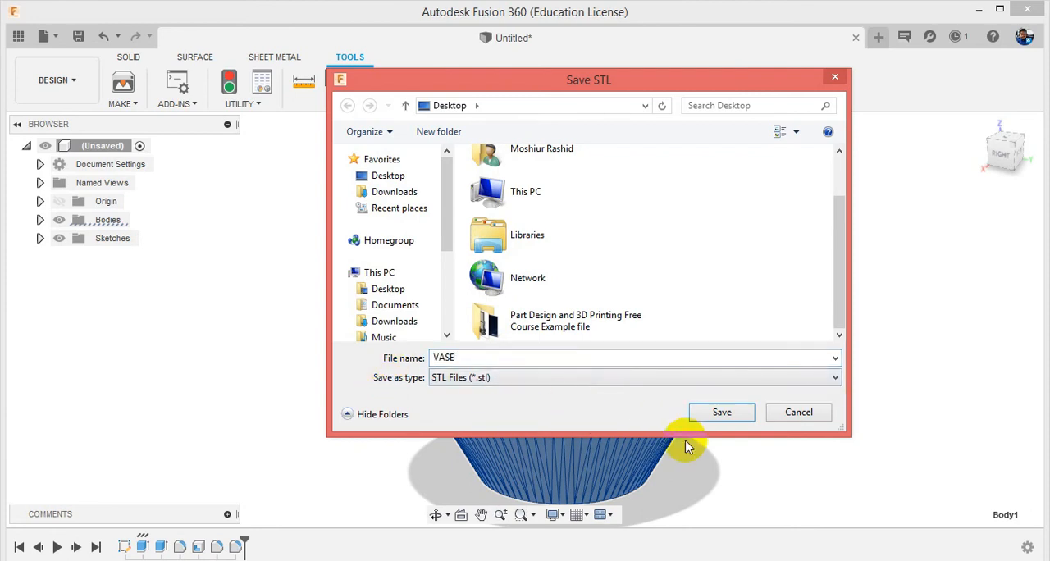
click(705, 419)
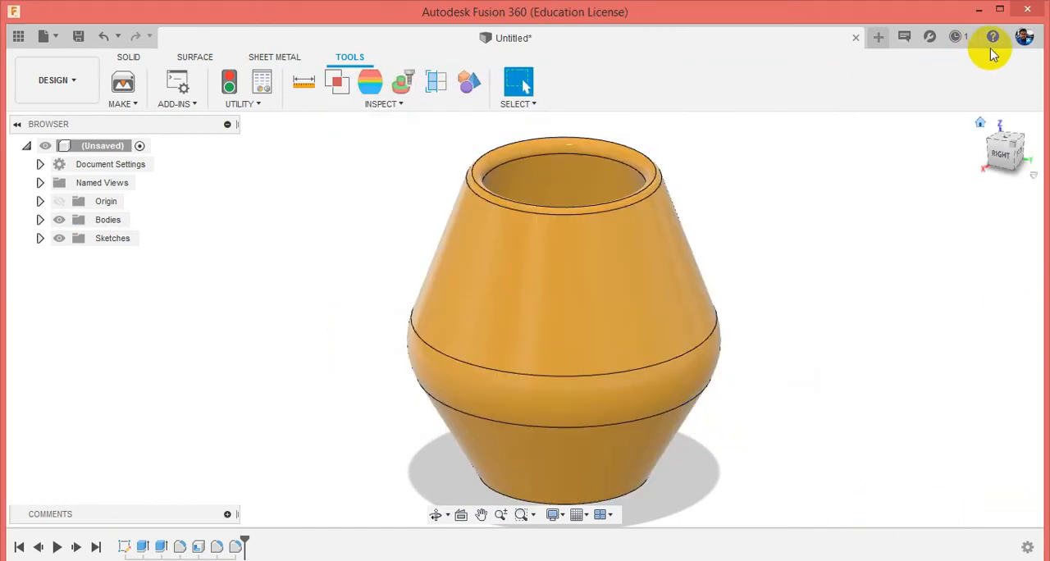
Switch to the desktop and move the VASE file away from the other icons.
click(981, 11)
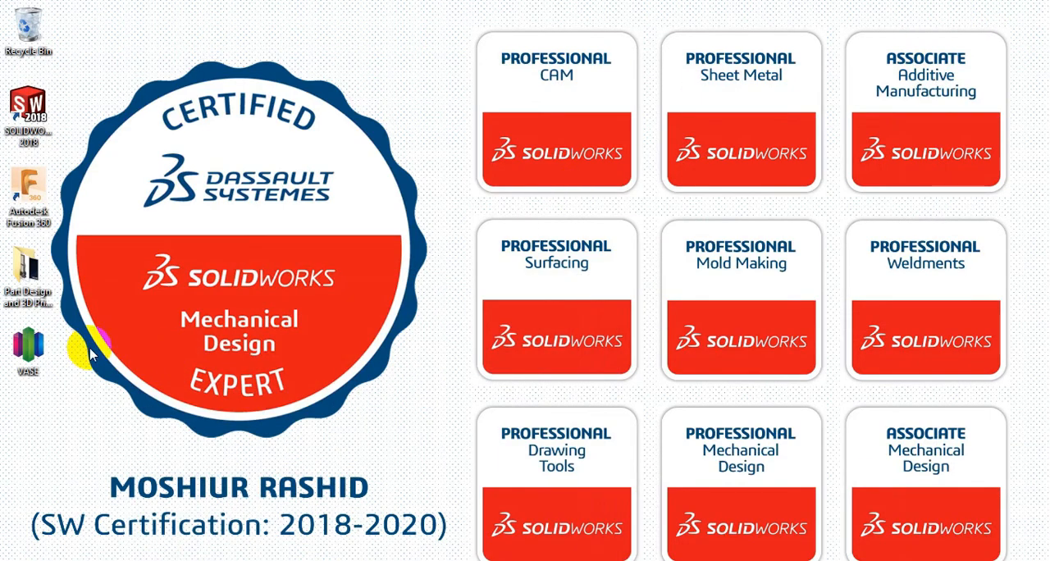
drag(28, 349, 374, 36)
click(364, 99)
click(364, 21)
click(374, 146)
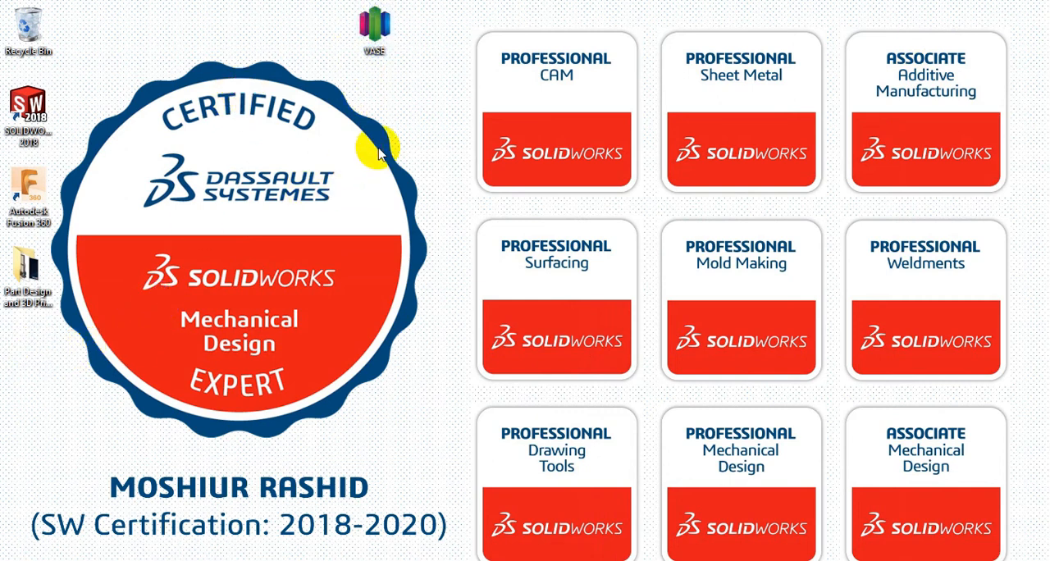
click(232, 265)
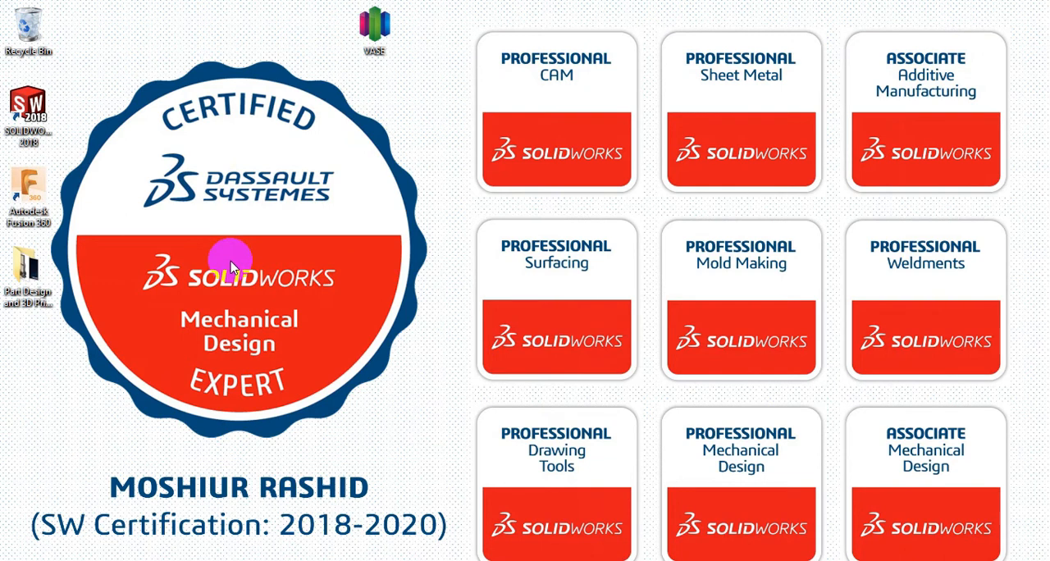
Open the VASE file in Simplify3D and remove the duplicate VASE model, keeping VASE(2).
double_click(379, 39)
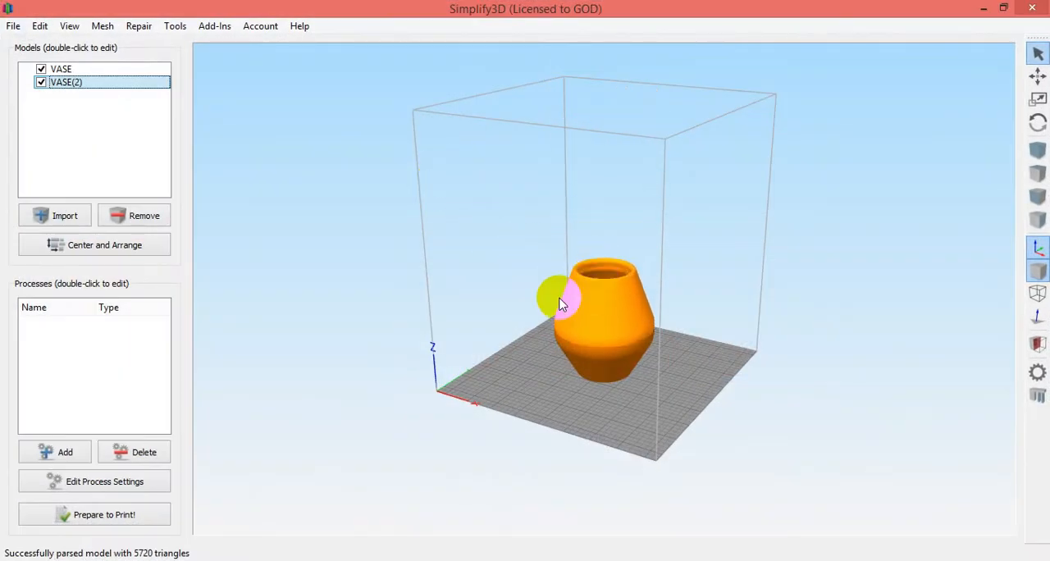
click(62, 69)
click(123, 220)
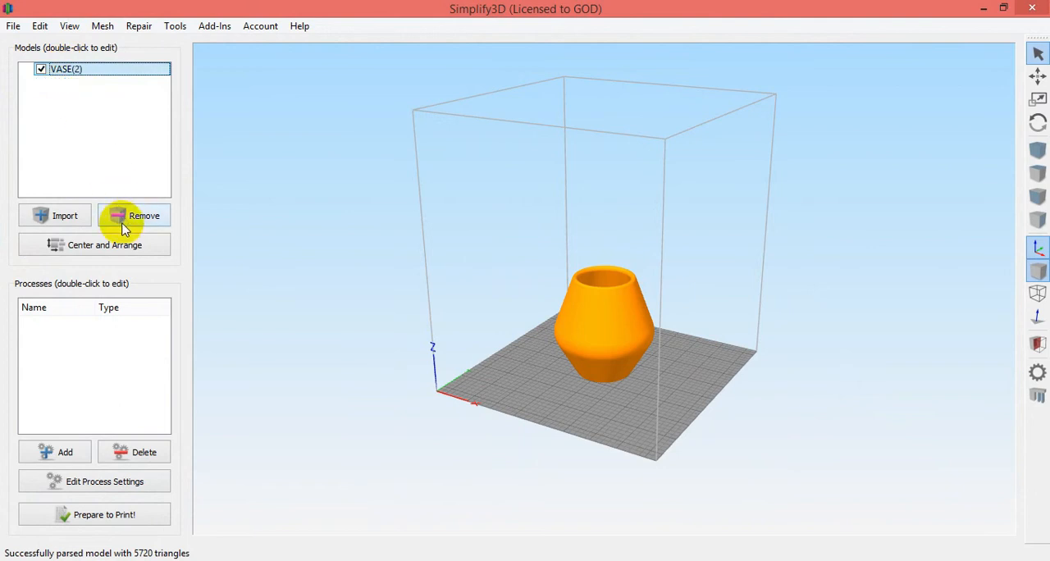
Examine the imported vase's outer surface, rim and opening on the print bed up close.
scroll(502, 289, up, 5)
scroll(528, 330, down, 3)
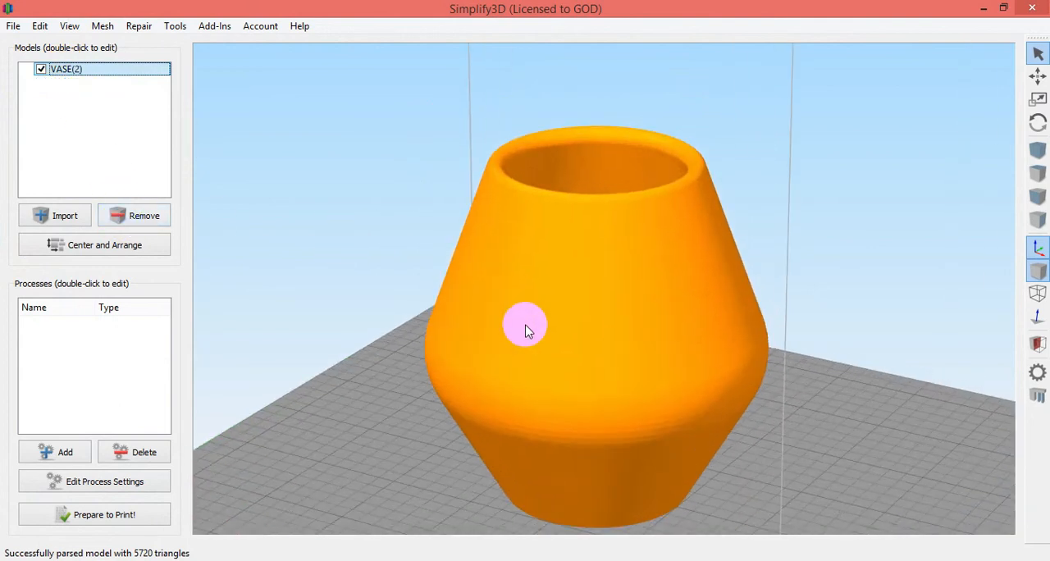
scroll(510, 384, up, 4)
drag(509, 384, 389, 376)
scroll(579, 310, up, 5)
scroll(579, 311, up, 2)
mouse_move(588, 300)
mouse_down()
mouse_move(588, 288)
mouse_move(562, 333)
mouse_move(543, 297)
mouse_move(572, 429)
mouse_move(570, 375)
mouse_move(499, 263)
mouse_move(433, 236)
mouse_move(476, 225)
mouse_move(708, 242)
mouse_move(477, 271)
mouse_move(598, 304)
mouse_move(590, 300)
mouse_up()
scroll(586, 260, down, 5)
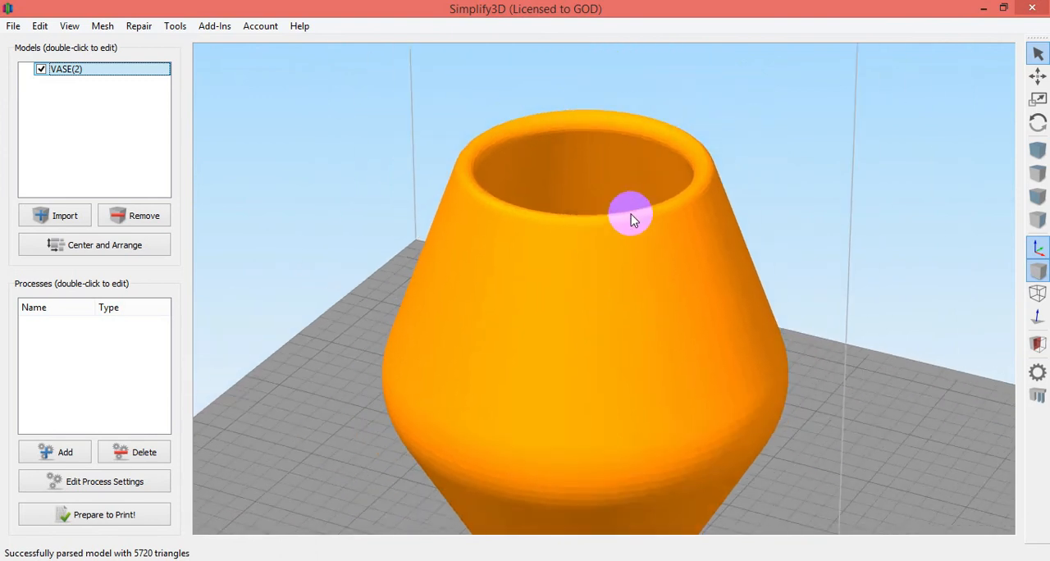
drag(669, 420, 701, 388)
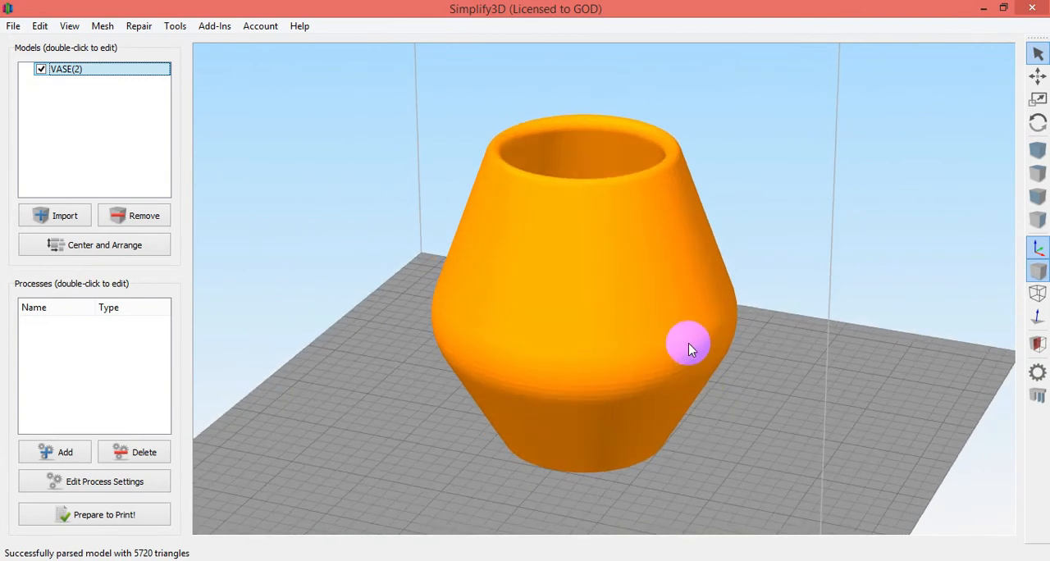
Close Simplify3D and minimize Fusion 360 to return to the desktop.
click(1040, 10)
click(169, 560)
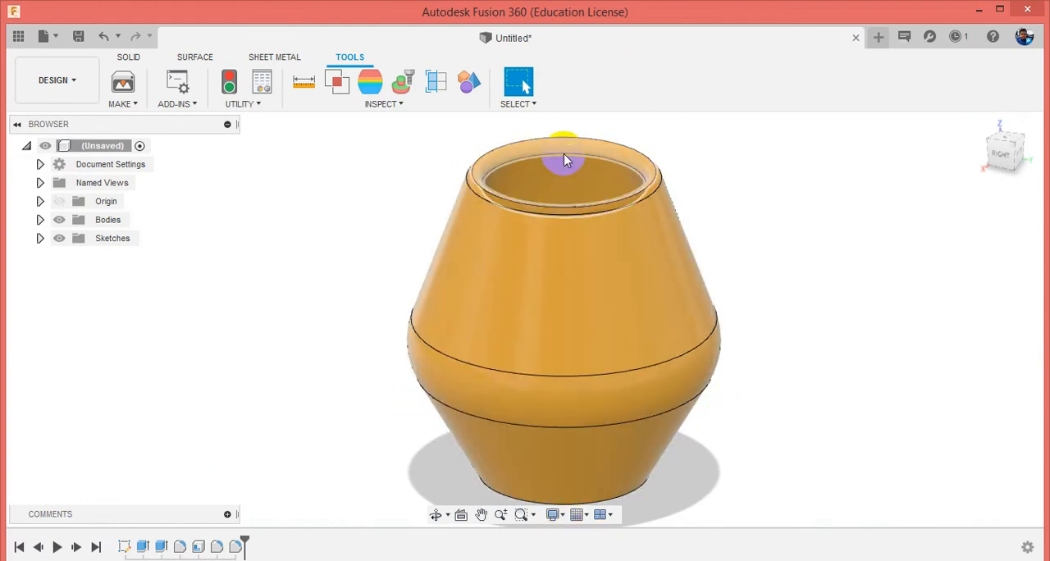
click(123, 104)
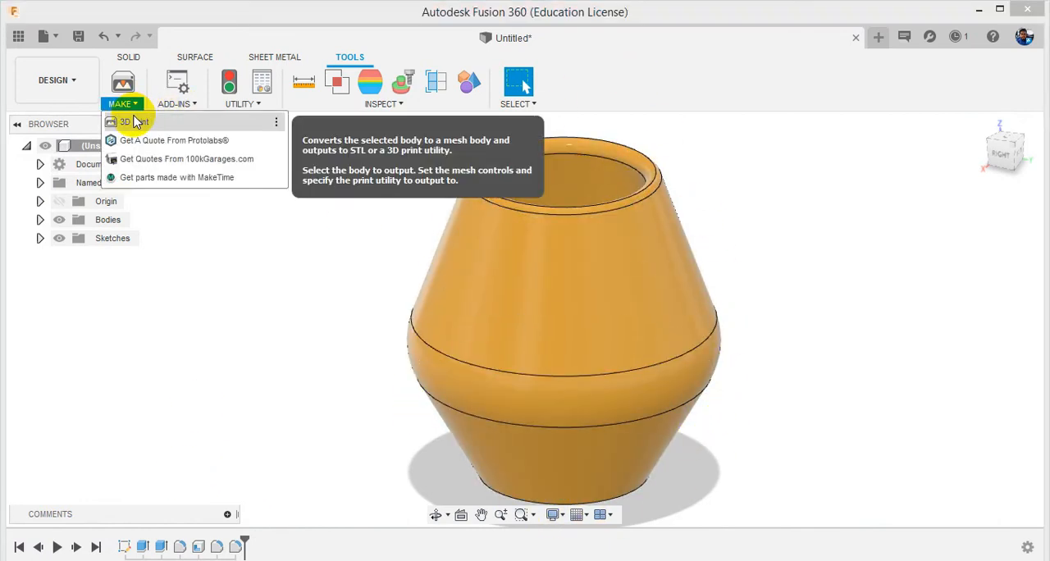
click(878, 311)
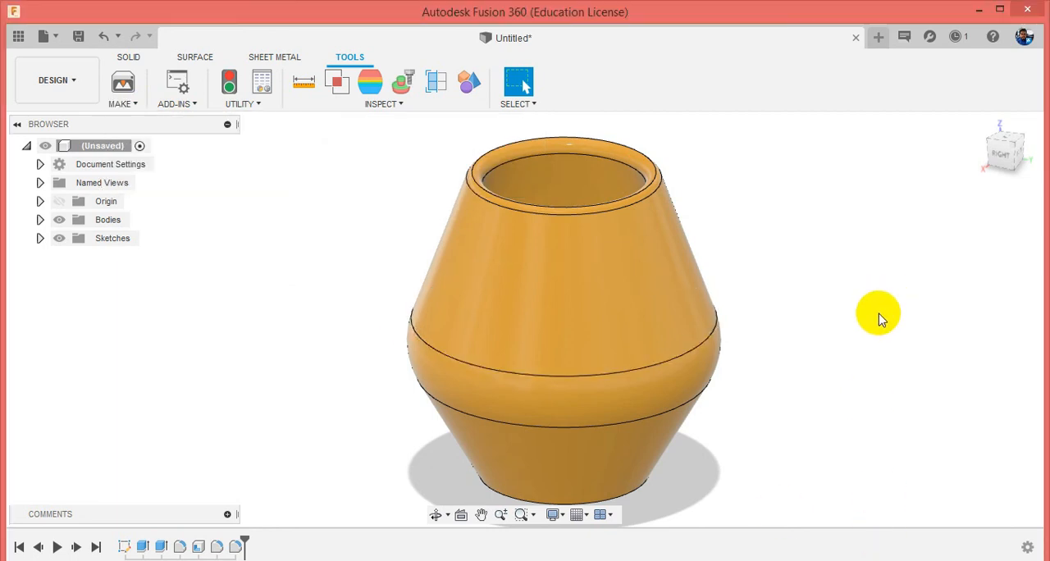
click(978, 9)
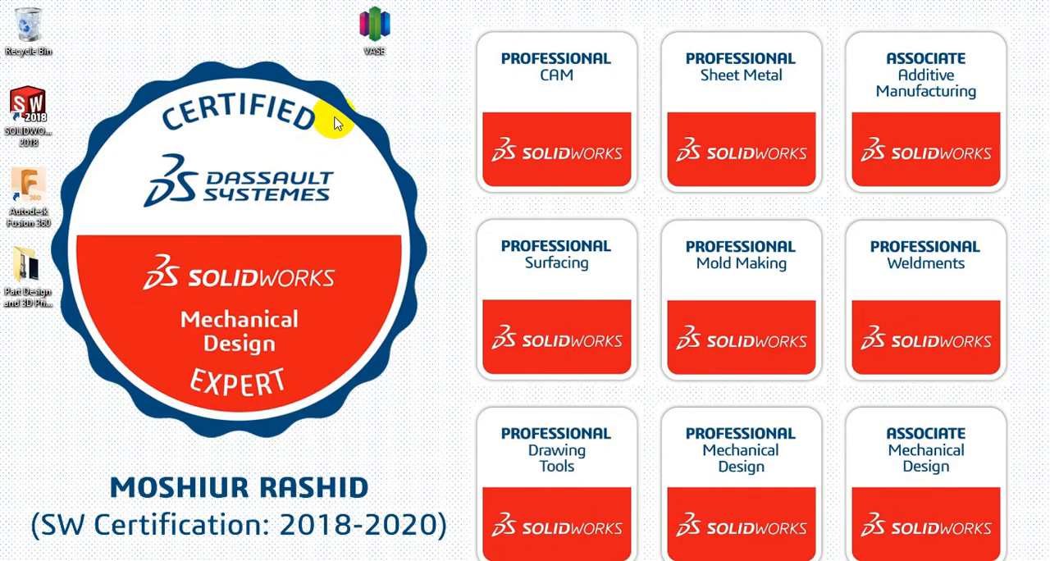